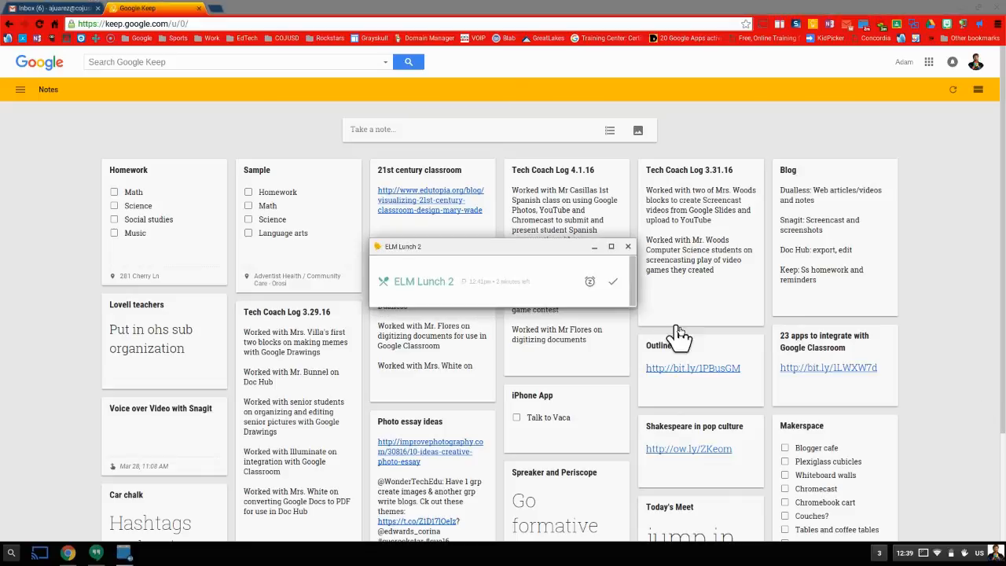
Dismiss the ELM Lunch 2 reminder popup to reveal the notes board.
{"action": "left_click", "coordinate": [645, 299]}
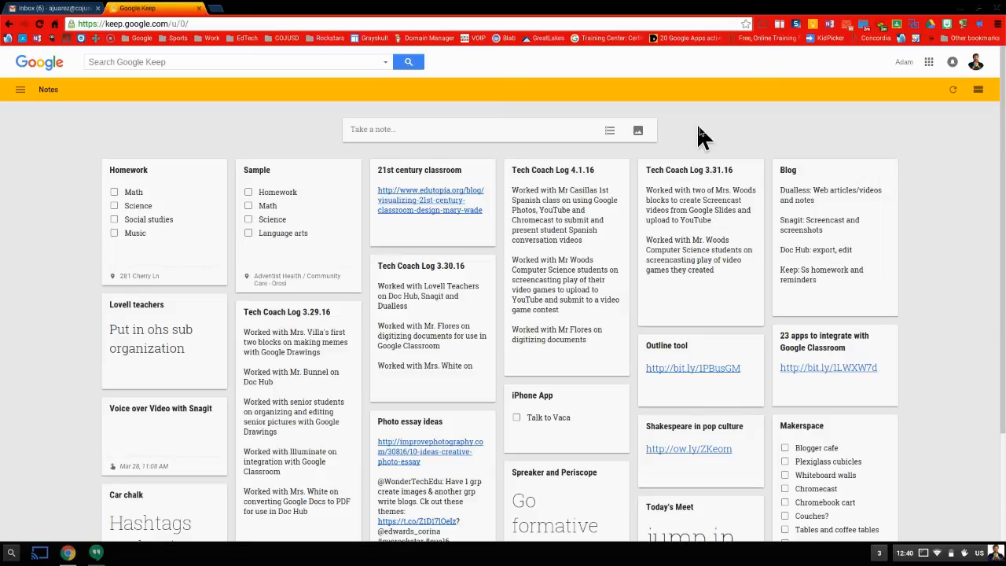
Create a new note titled 'Homework List' and turn on checkboxes for it.
{"action": "left_click", "coordinate": [451, 134]}
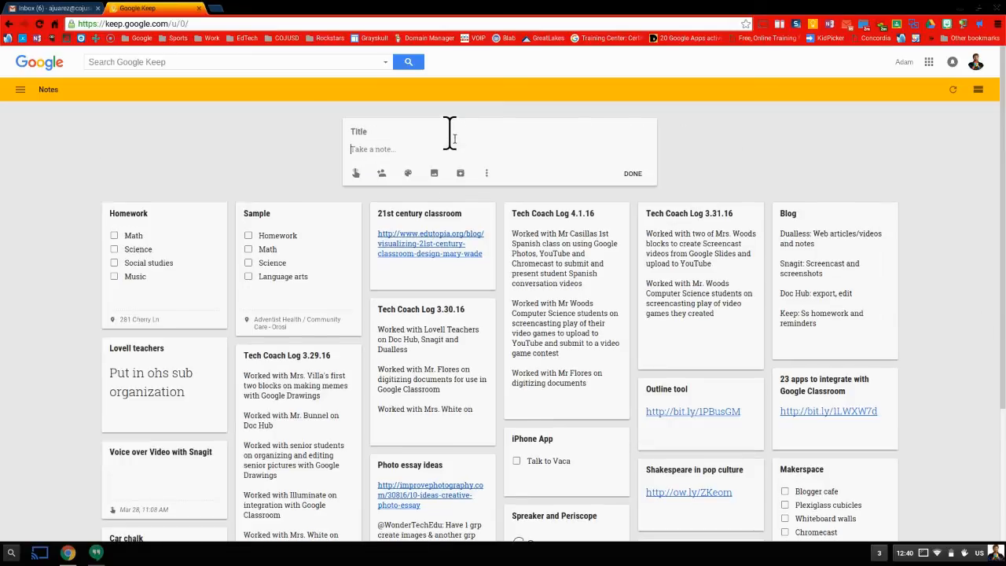
{"action": "left_click", "coordinate": [391, 132]}
{"action": "type", "text": "Homework List"}
{"action": "left_click", "coordinate": [354, 149]}
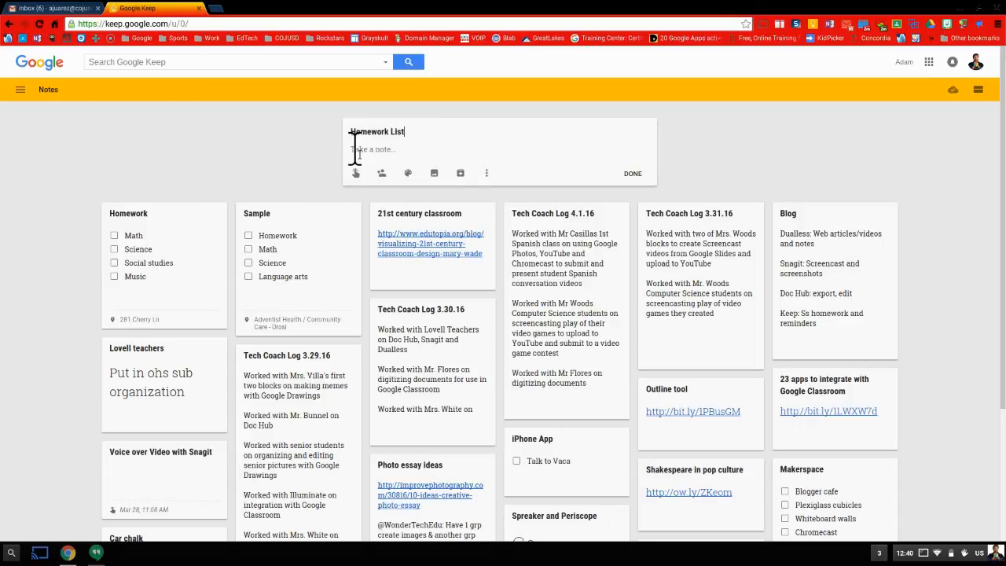
{"action": "left_click", "coordinate": [486, 174]}
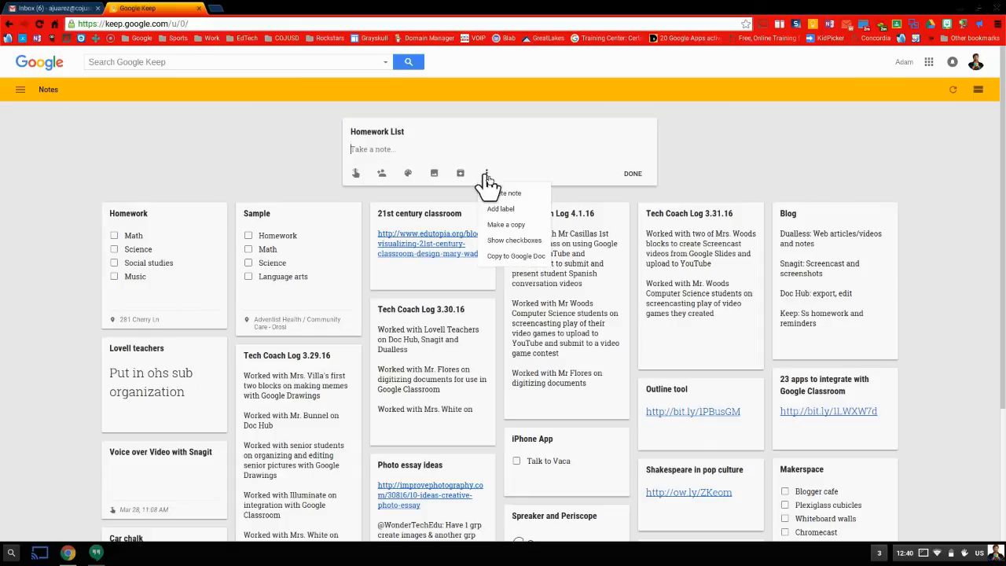
{"action": "left_click", "coordinate": [507, 241]}
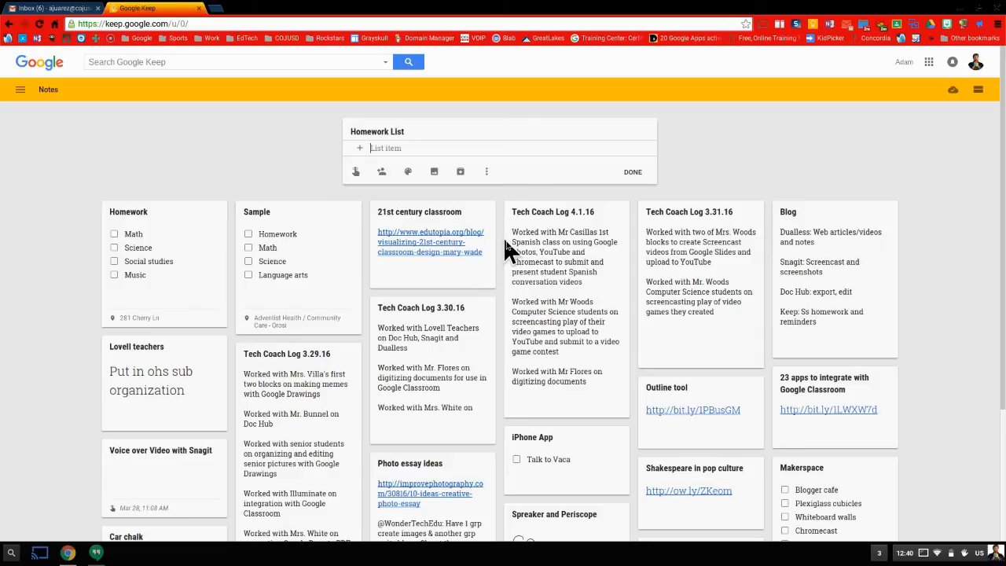
Add checklist items 'Math: p. 120 # 1-34 even' and 'Social Studies: Read Chapter 5'.
{"action": "type", "text": "Math: p. 120"}
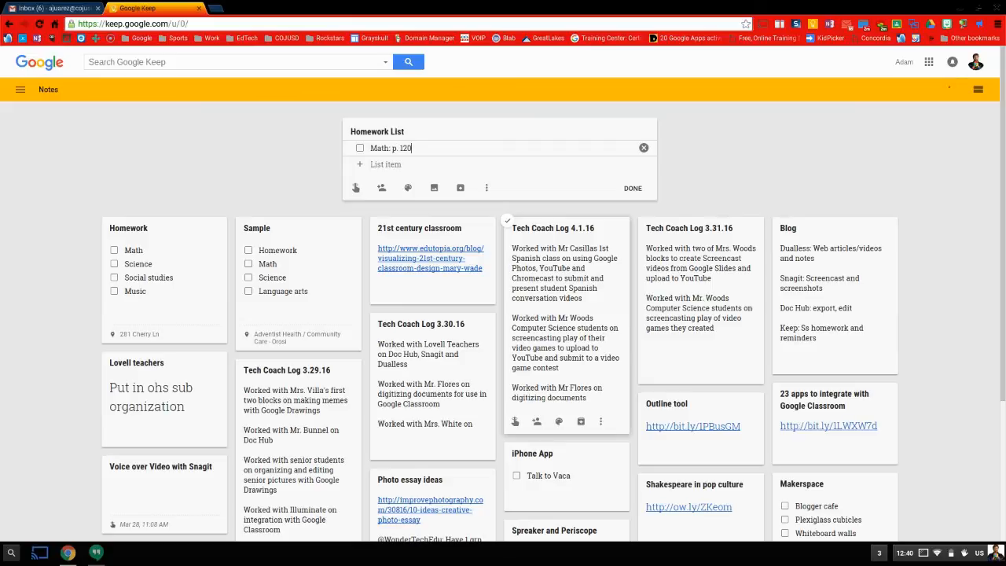
{"action": "type", "text": " # 1-34 even"}
{"action": "key", "text": "Return"}
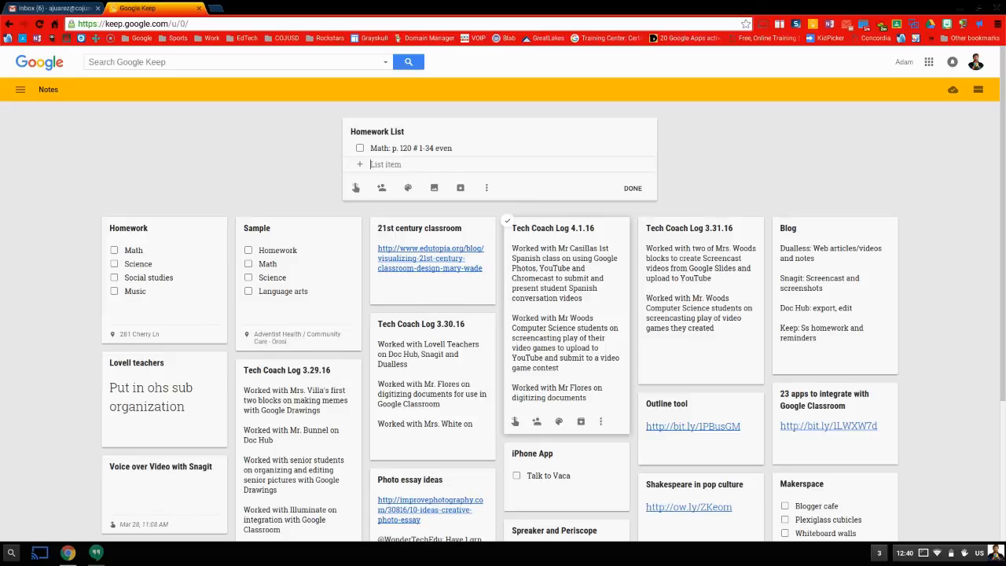
{"action": "type", "text": "Sienc"}
{"action": "key", "text": "BackSpace"}
{"action": "key", "text": "BackSpace"}
{"action": "key", "text": "BackSpace"}
{"action": "key", "text": "BackSpace"}
{"action": "type", "text": "ocial Studies: Read Chapter 5"}
{"action": "key", "text": "Return"}
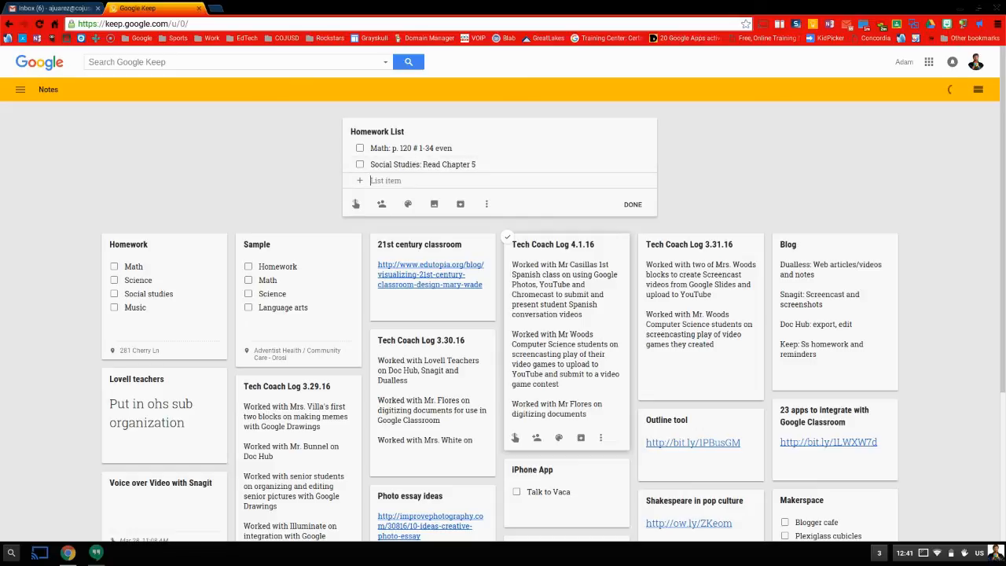
Add items 'ELA: Write essay' and 'AVID: Take Cornell Notes on College Article', fixing typos.
{"action": "type", "text": "ELA: Write essay"}
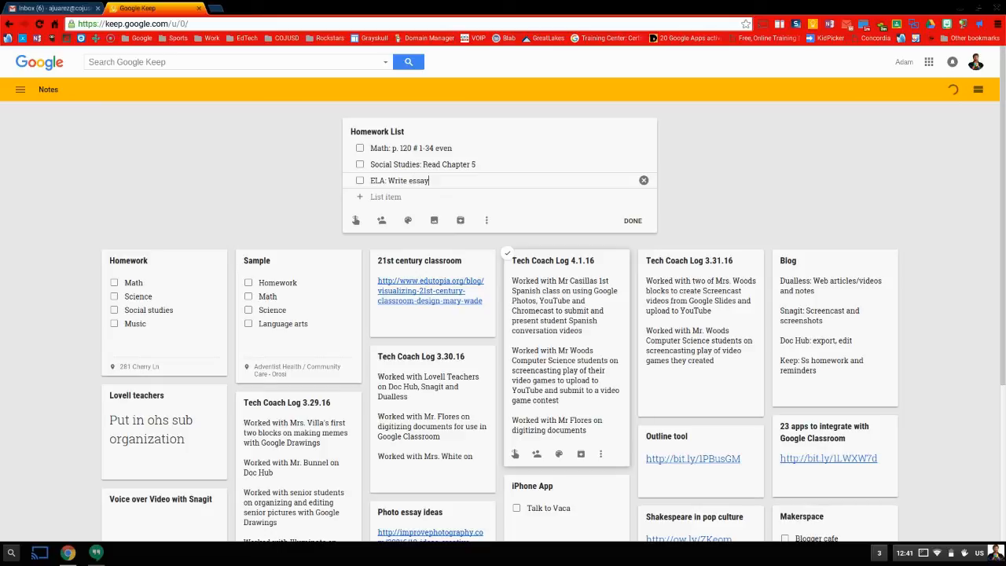
{"action": "left_click", "coordinate": [371, 180]}
{"action": "type", "text": "a"}
{"action": "key", "text": "BackSpace"}
{"action": "key", "text": "Return"}
{"action": "type", "text": "AVID"}
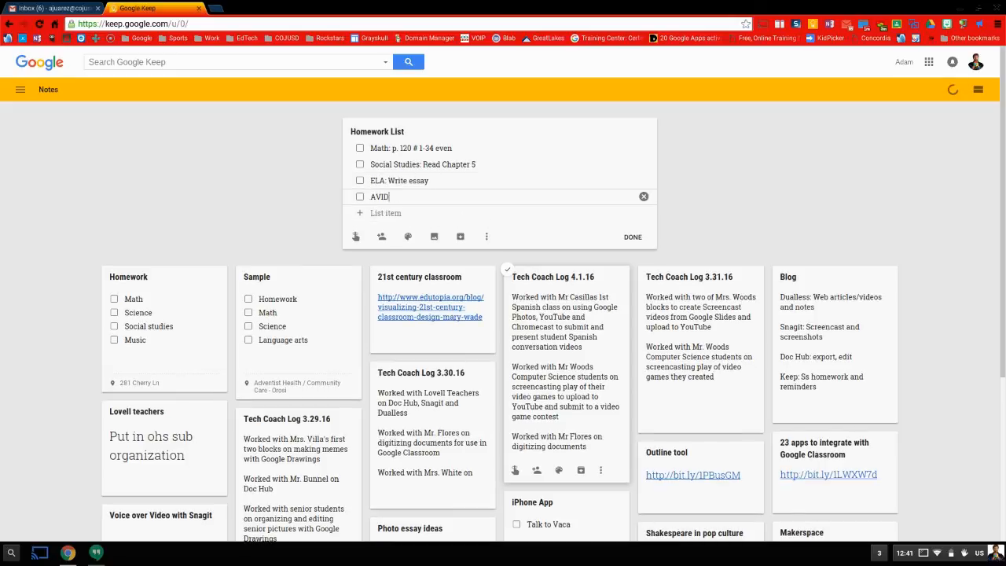
{"action": "type", "text": ": Take Cornell NOte"}
{"action": "key", "text": "BackSpace"}
{"action": "key", "text": "BackSpace"}
{"action": "key", "text": "BackSpace"}
{"action": "type", "text": "otes on College Article"}
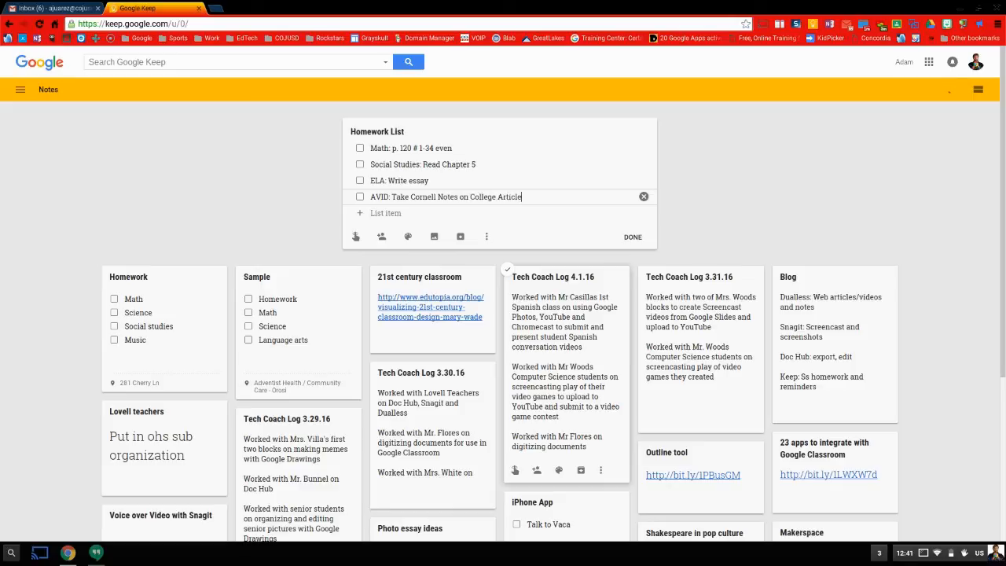
Set a reminder for Apr 1, 2016 at custom time 6:30 pm, repeating daily, and save it.
{"action": "left_click", "coordinate": [584, 223]}
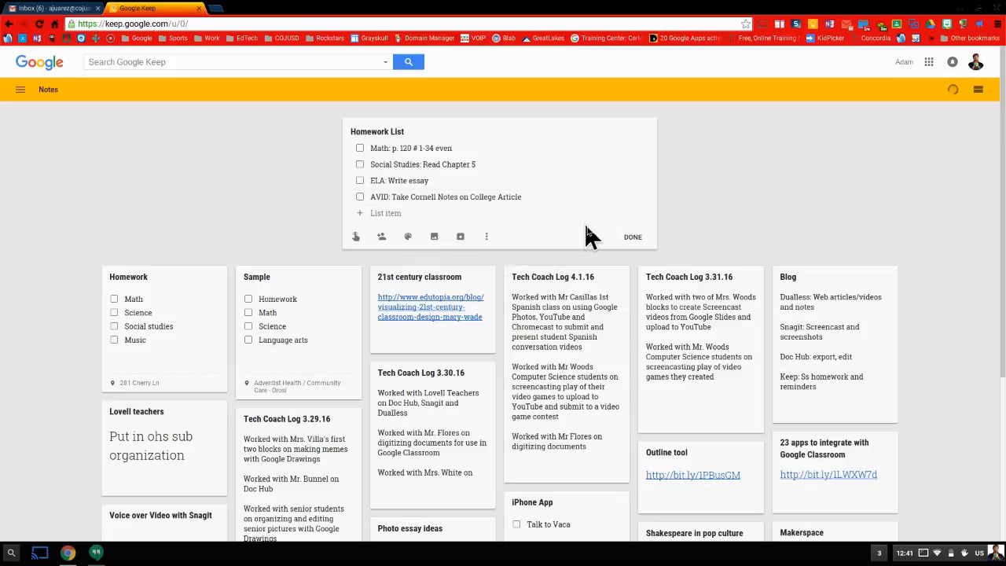
{"action": "left_click", "coordinate": [356, 238]}
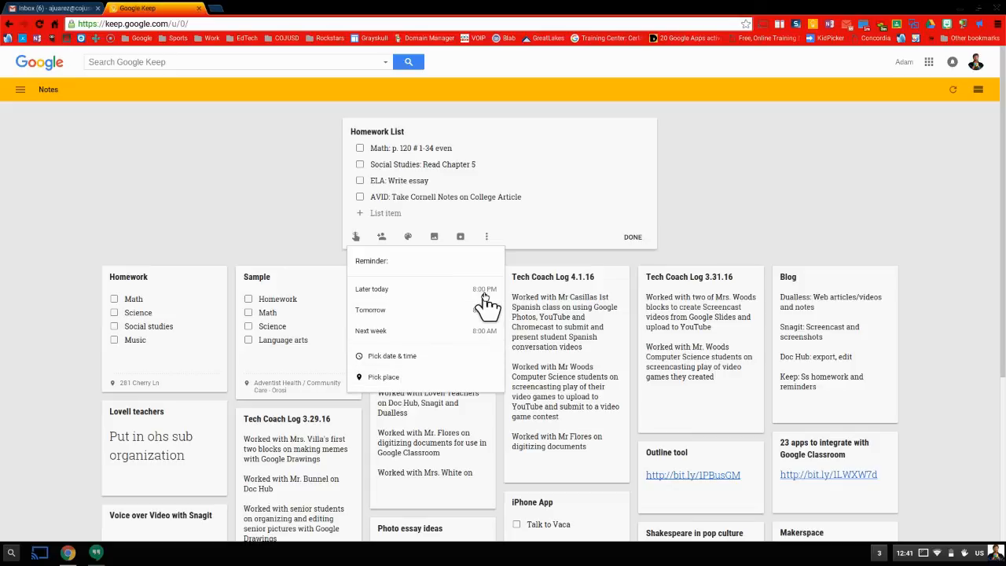
{"action": "left_click", "coordinate": [424, 356]}
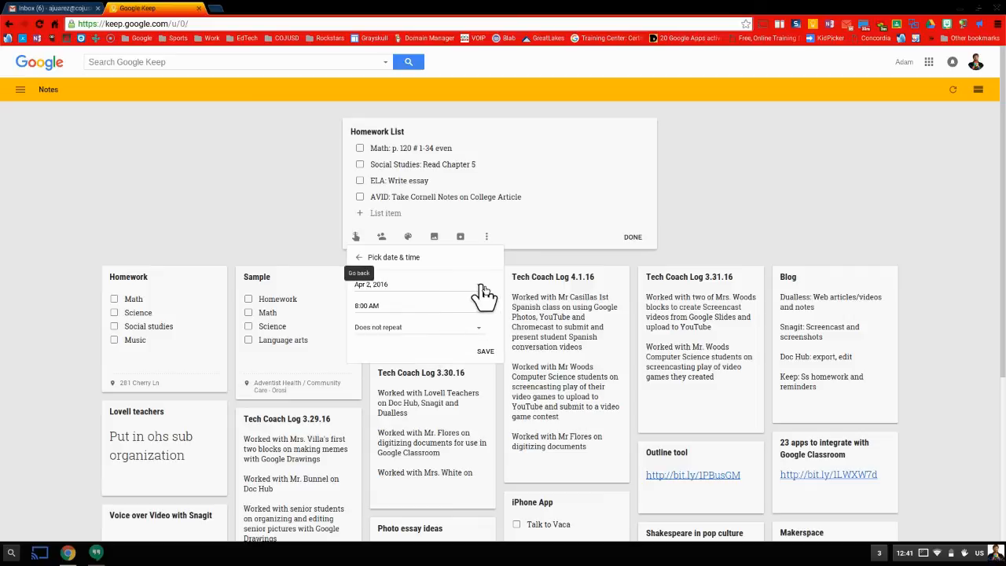
{"action": "left_click", "coordinate": [481, 290]}
{"action": "left_click", "coordinate": [434, 319]}
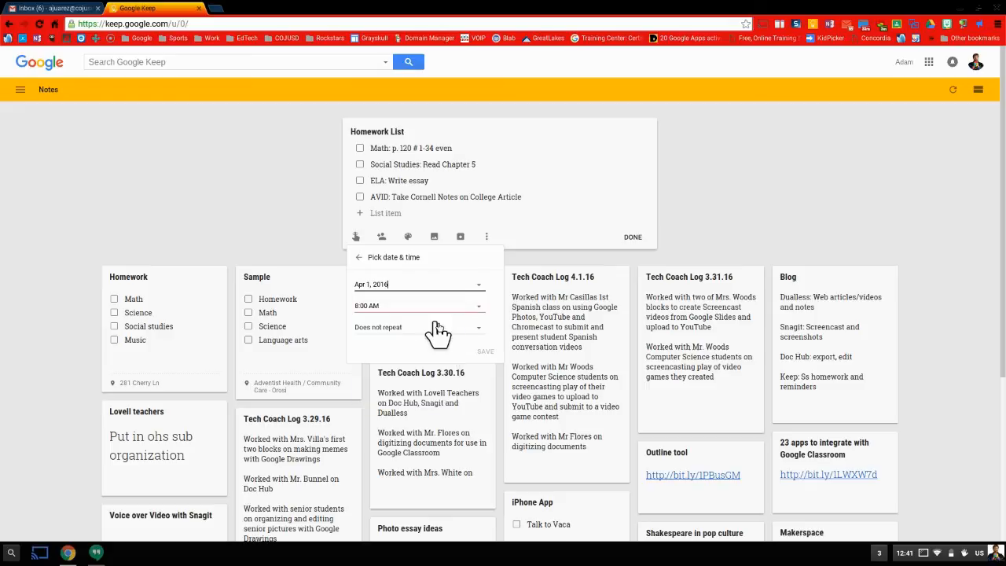
{"action": "left_click", "coordinate": [480, 313]}
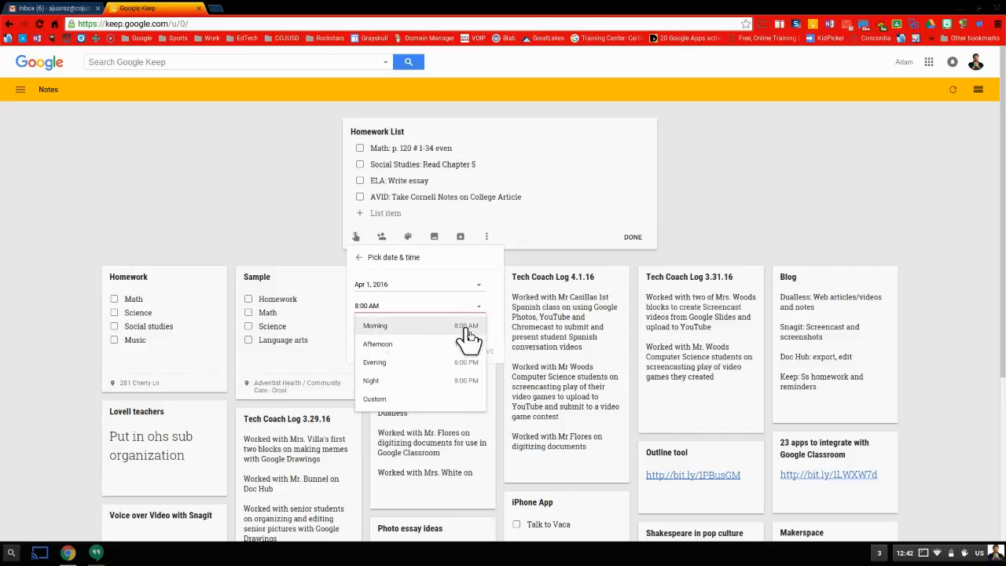
{"action": "left_click", "coordinate": [410, 397]}
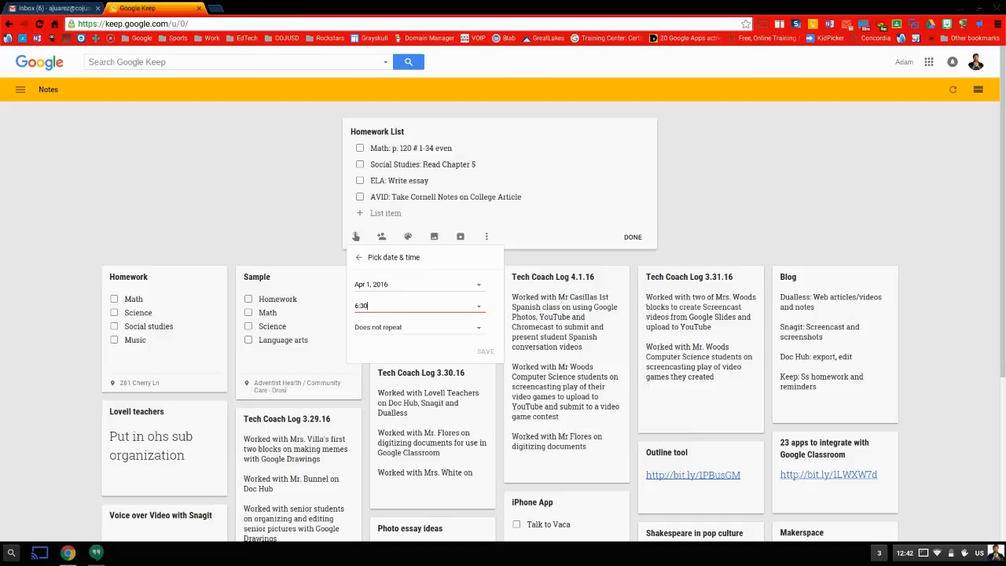
{"action": "type", "text": "6:30 pm"}
{"action": "left_click", "coordinate": [481, 331]}
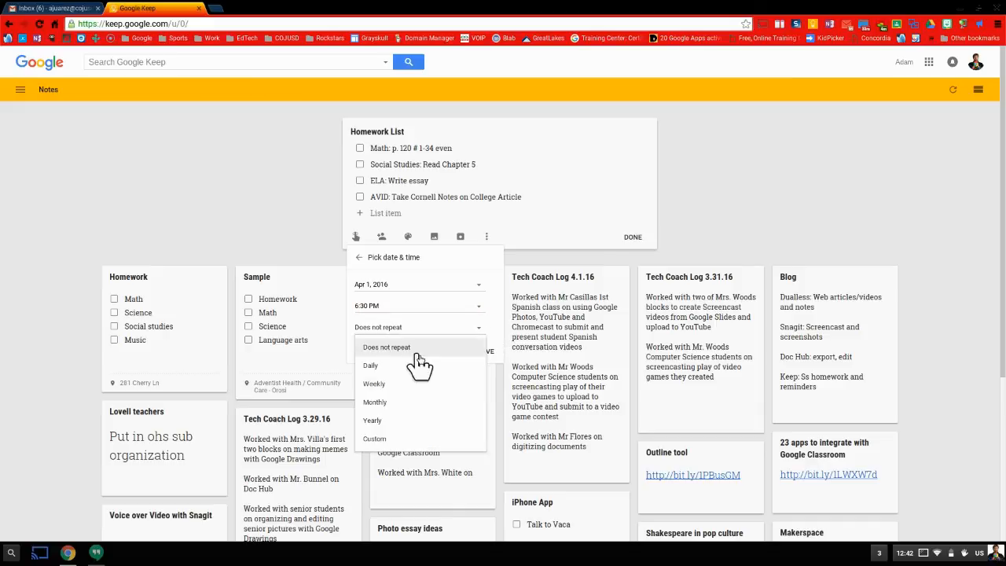
{"action": "left_click", "coordinate": [389, 367]}
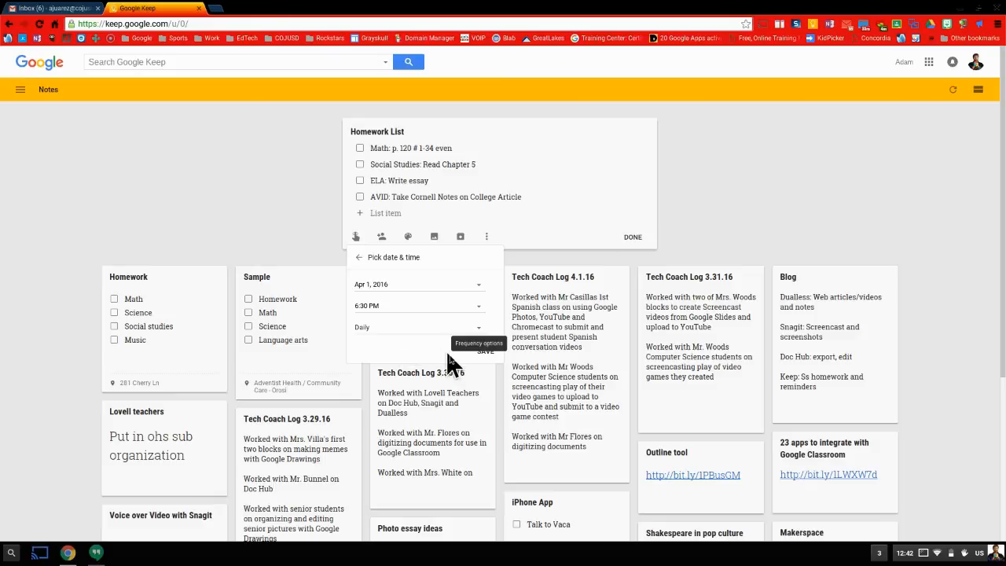
{"action": "left_click", "coordinate": [482, 352]}
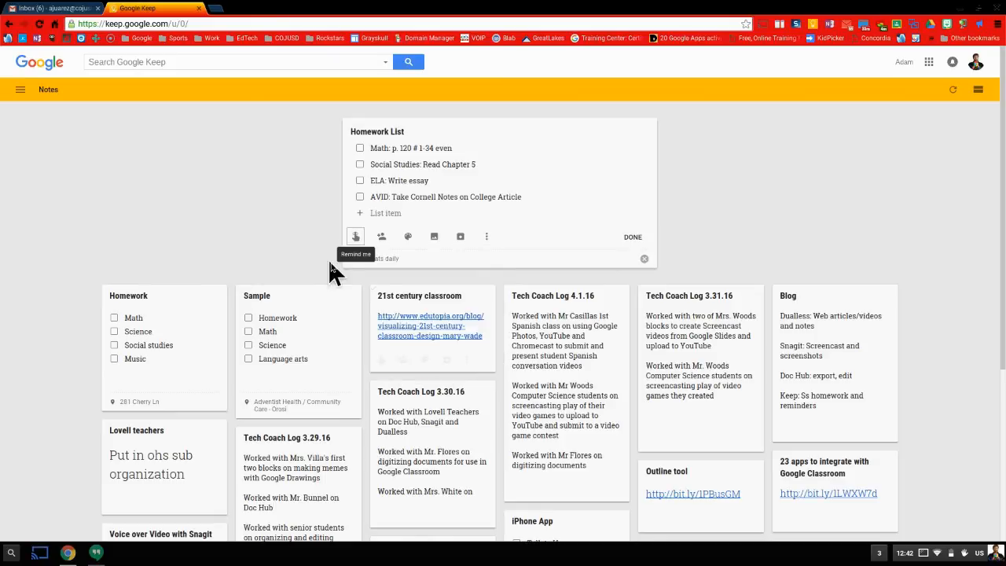
Close the note, then reopen its Repeats daily reminder and save it unchanged.
{"action": "left_click", "coordinate": [287, 233]}
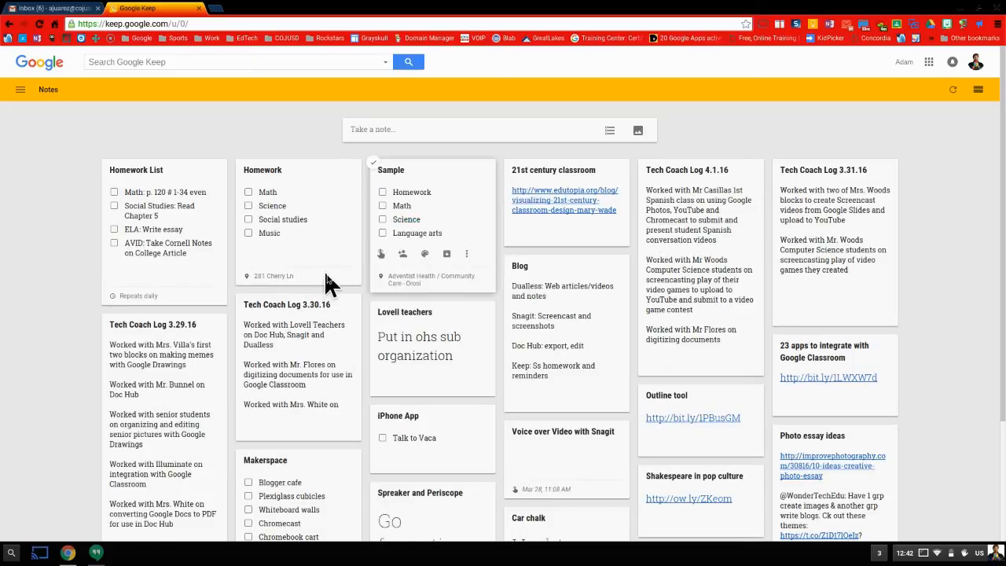
{"action": "left_click", "coordinate": [127, 296]}
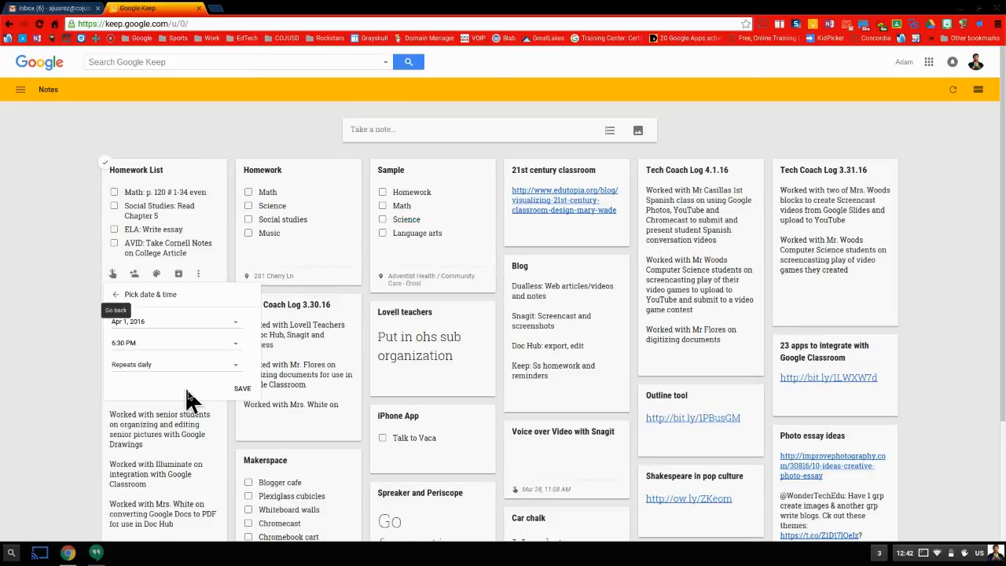
{"action": "left_click", "coordinate": [243, 391]}
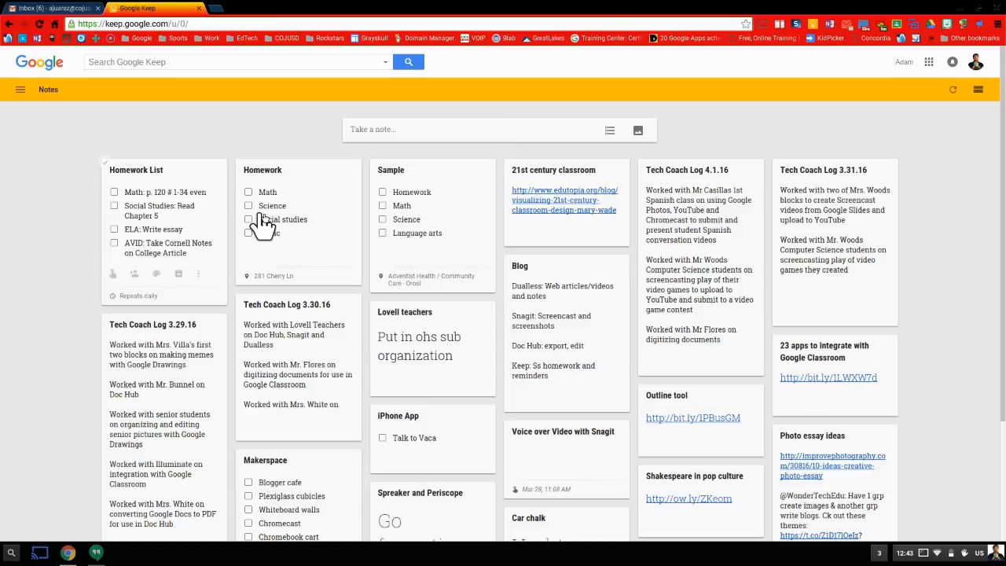
Replace the daily reminder with a Pick place reminder and start typing the street address.
{"action": "left_click", "coordinate": [143, 298]}
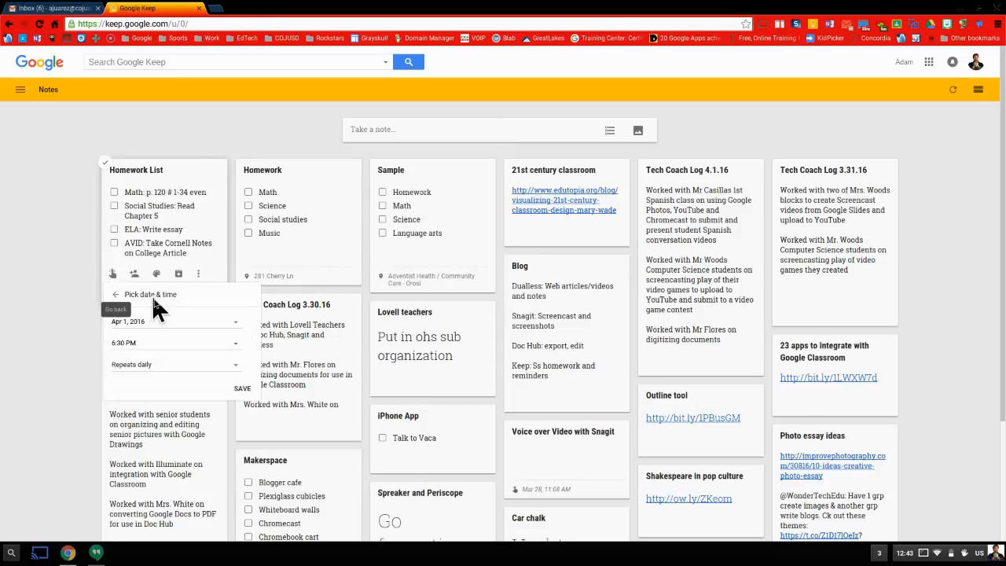
{"action": "left_click", "coordinate": [152, 365]}
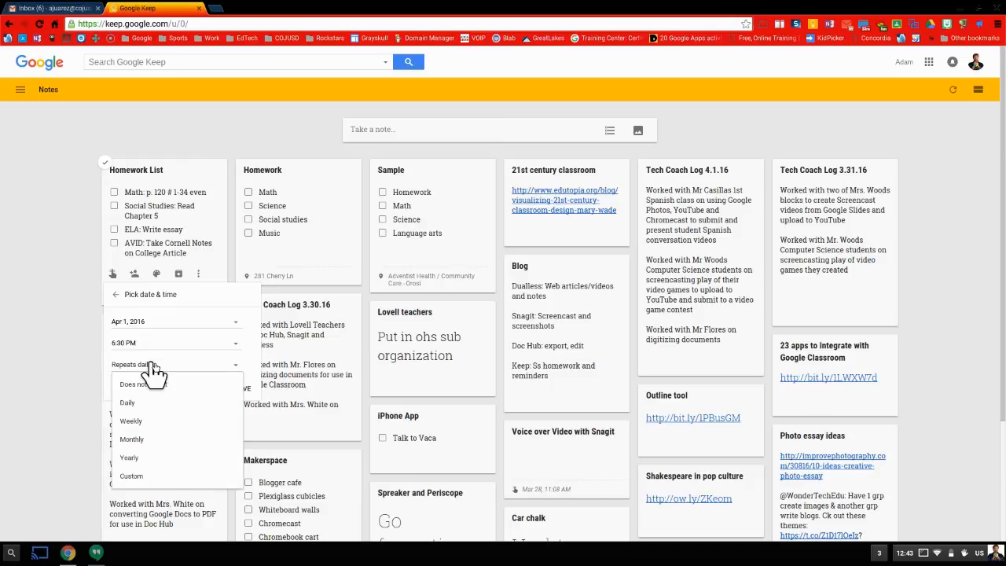
{"action": "left_click", "coordinate": [252, 371]}
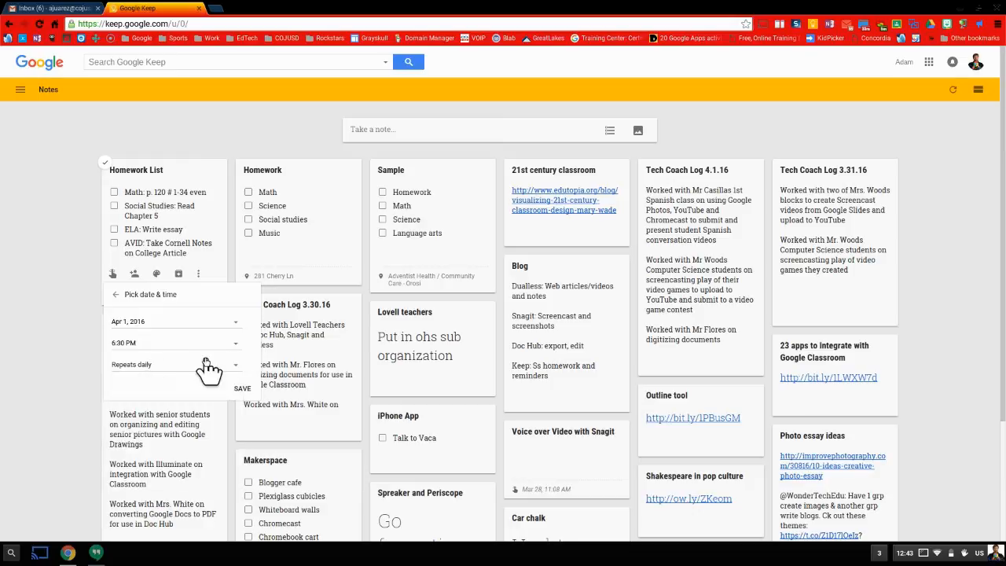
{"action": "left_click", "coordinate": [115, 294]}
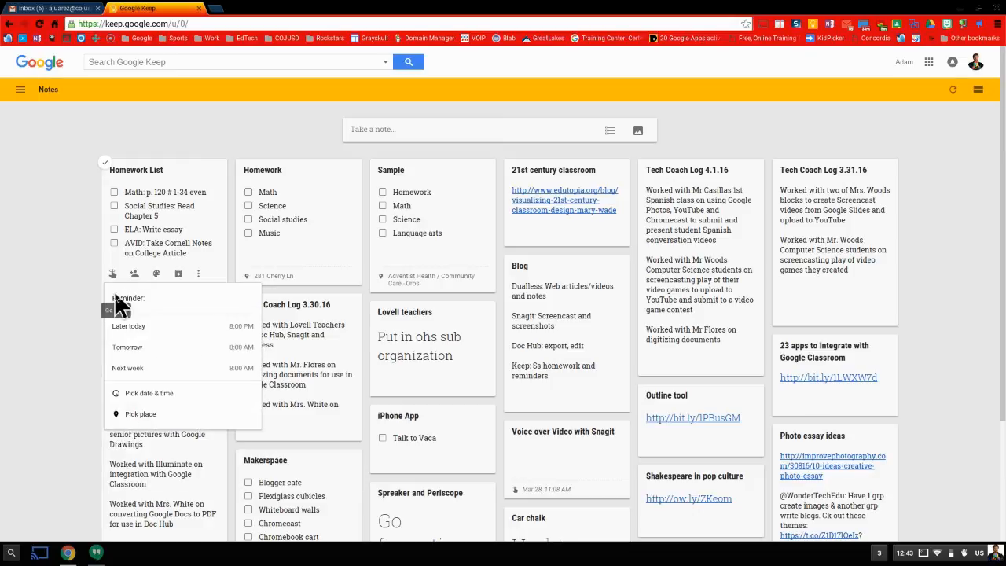
{"action": "left_click", "coordinate": [135, 415]}
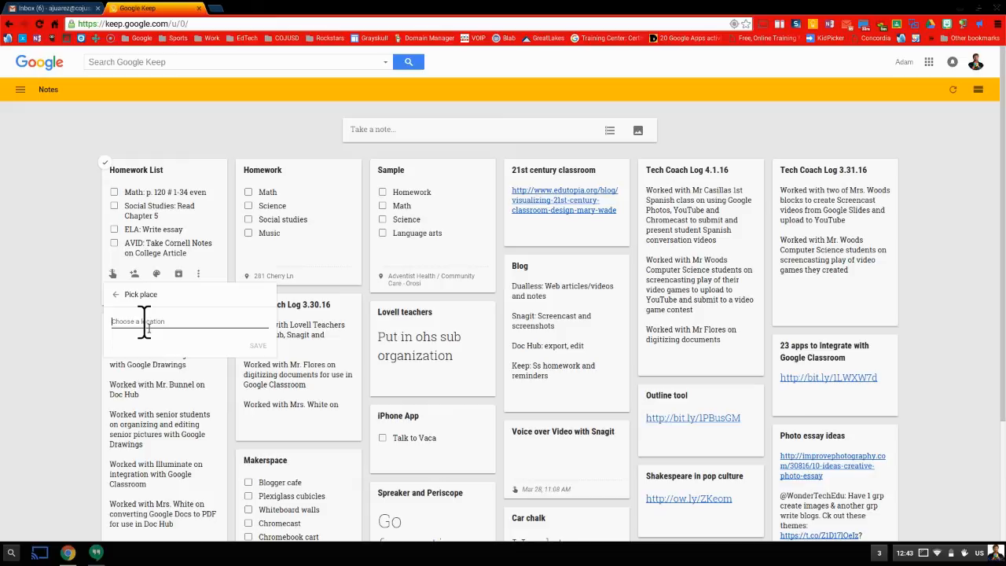
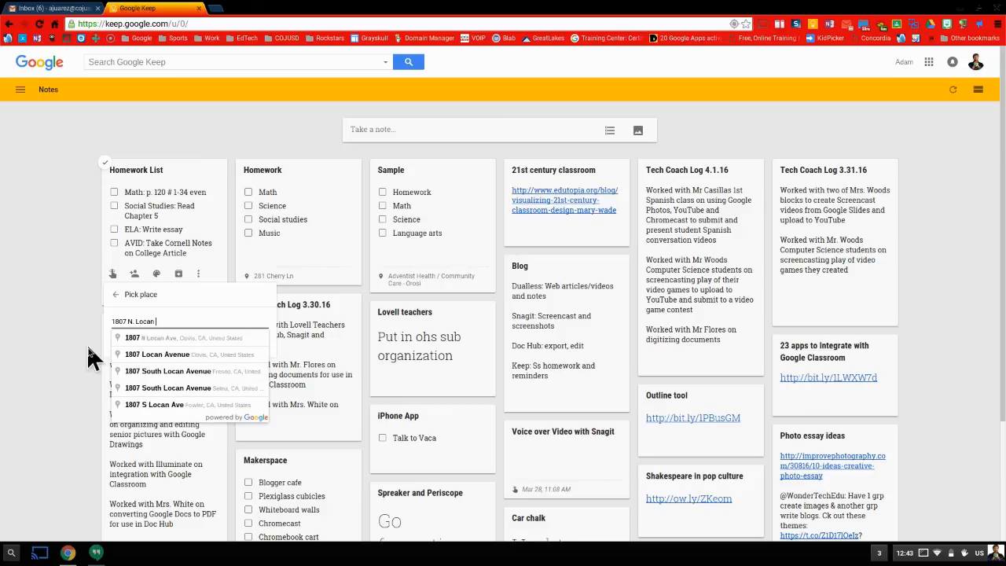
Select the matching address suggestion to save the location reminder.
{"action": "left_click", "coordinate": [144, 337]}
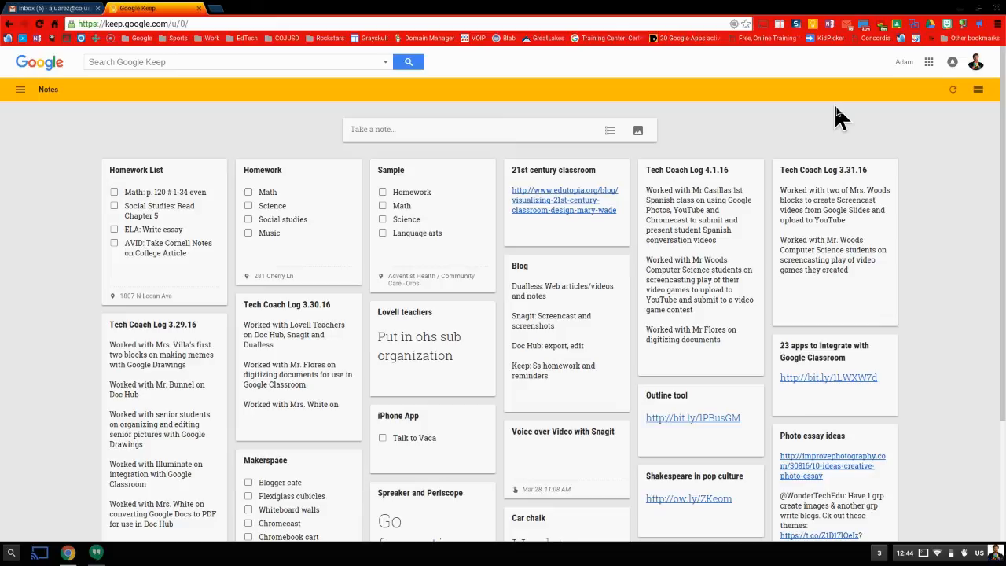
{"action": "left_click", "coordinate": [797, 24]}
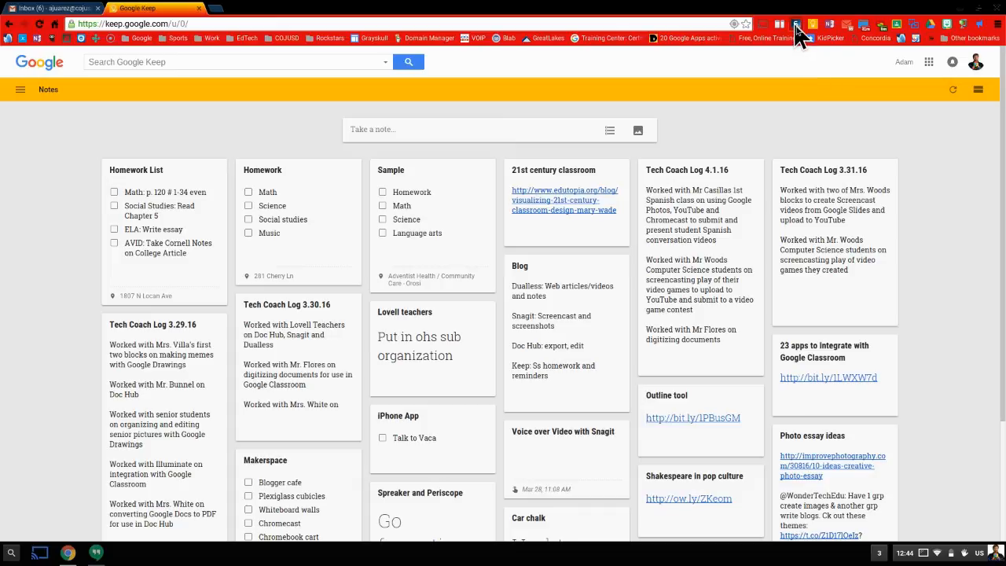